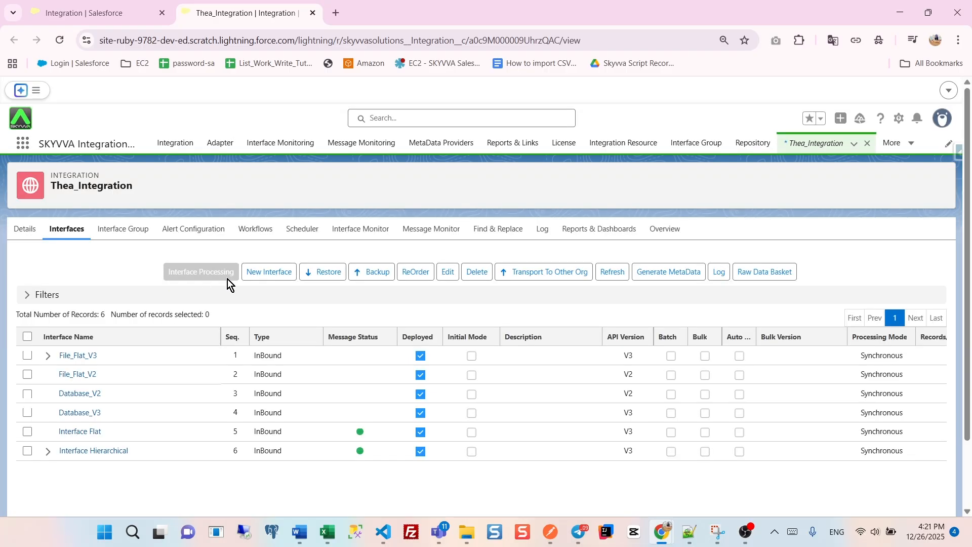
Start a new interface in Thea_Integration named Hybrid Interface with Contact as the source name
left_click(253, 274)
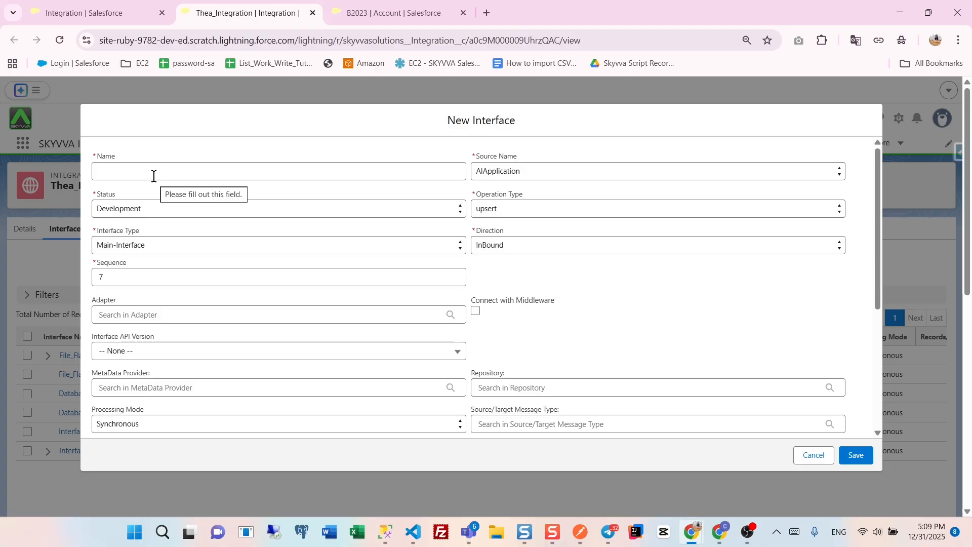
left_click(150, 170)
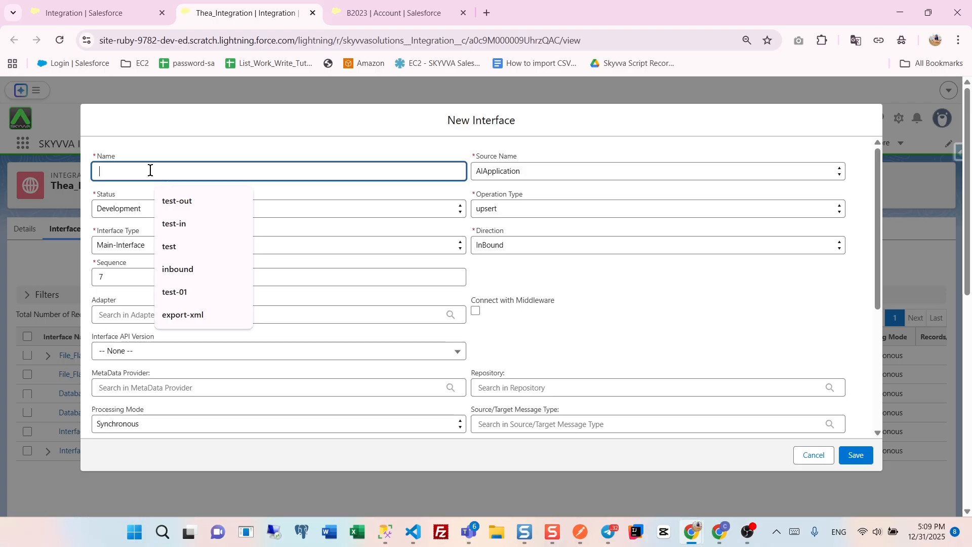
type("Hybrid")
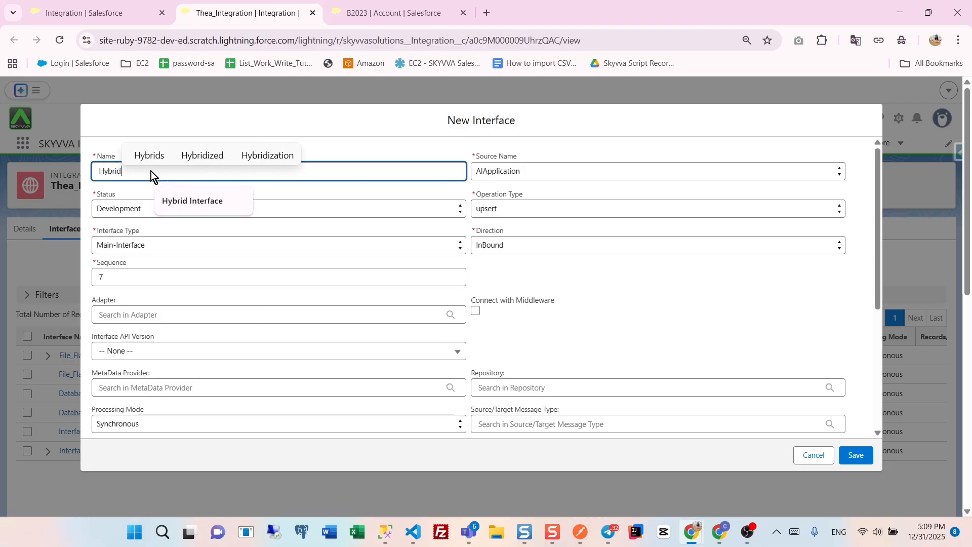
left_click(173, 198)
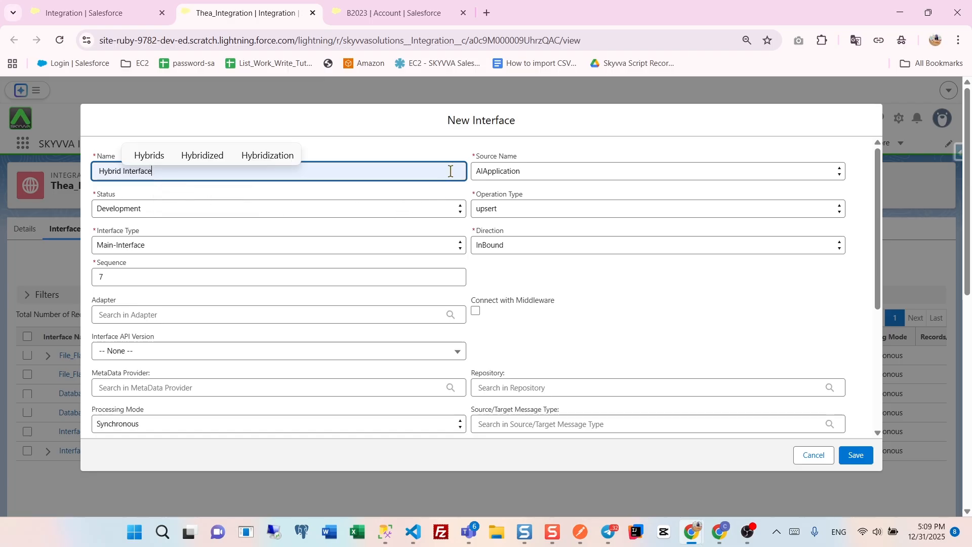
left_click(499, 177)
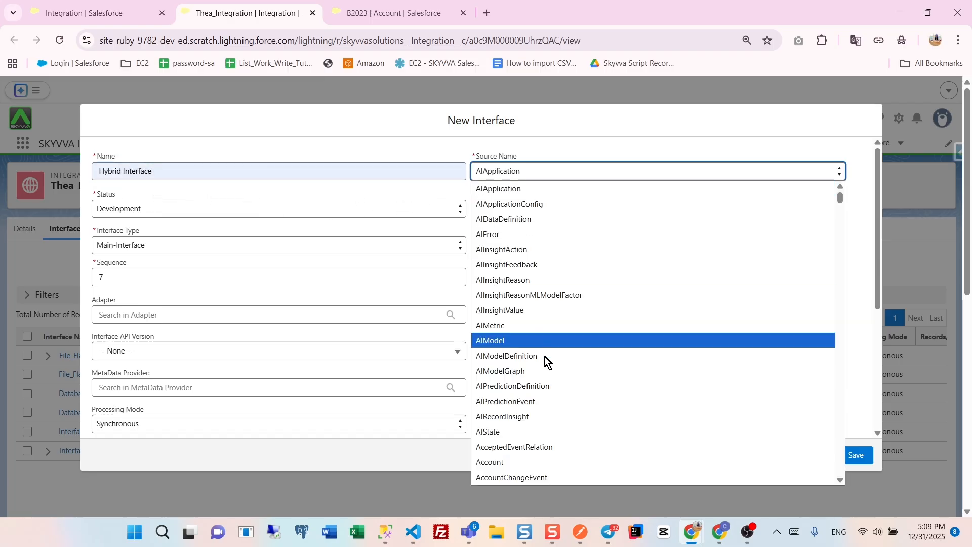
scroll(545, 356, "down", 20)
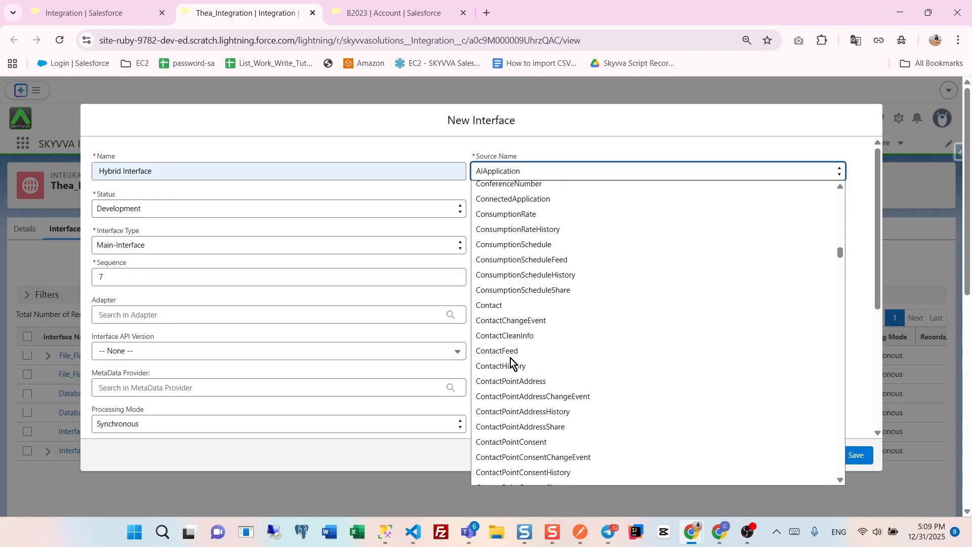
left_click(502, 310)
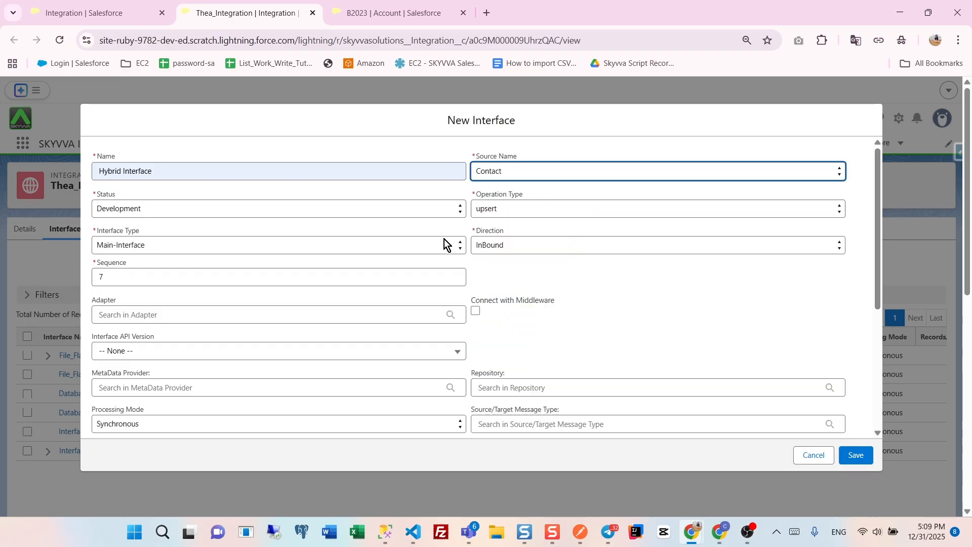
Set the interface's status to Deployed, operation type upsert, direction InBound and API version V3, and save it
left_click(392, 209)
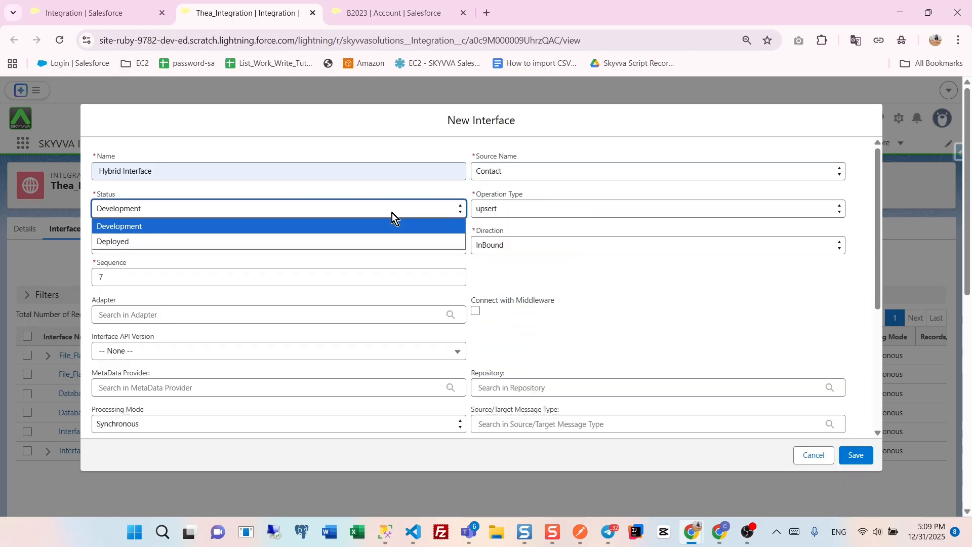
left_click(391, 241)
left_click(501, 215)
left_click(502, 223)
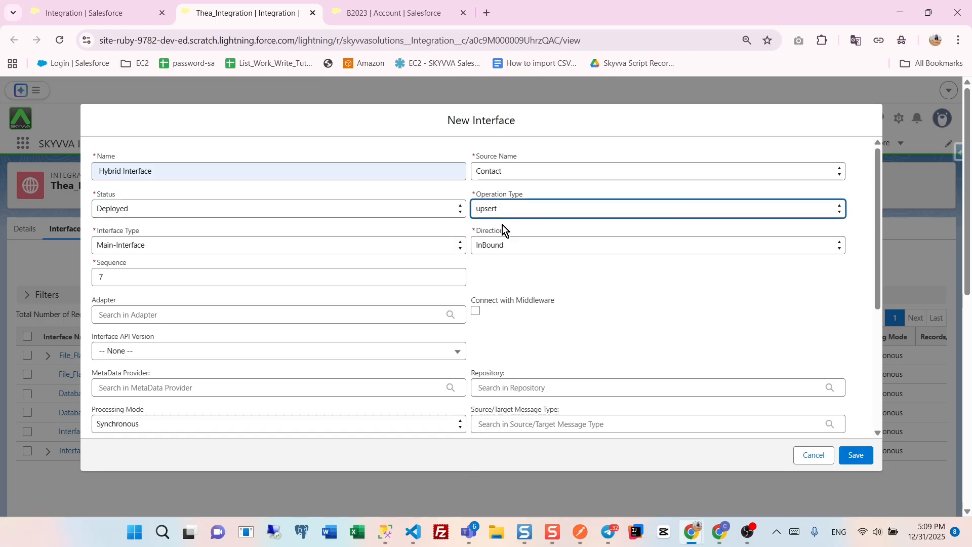
left_click(496, 243)
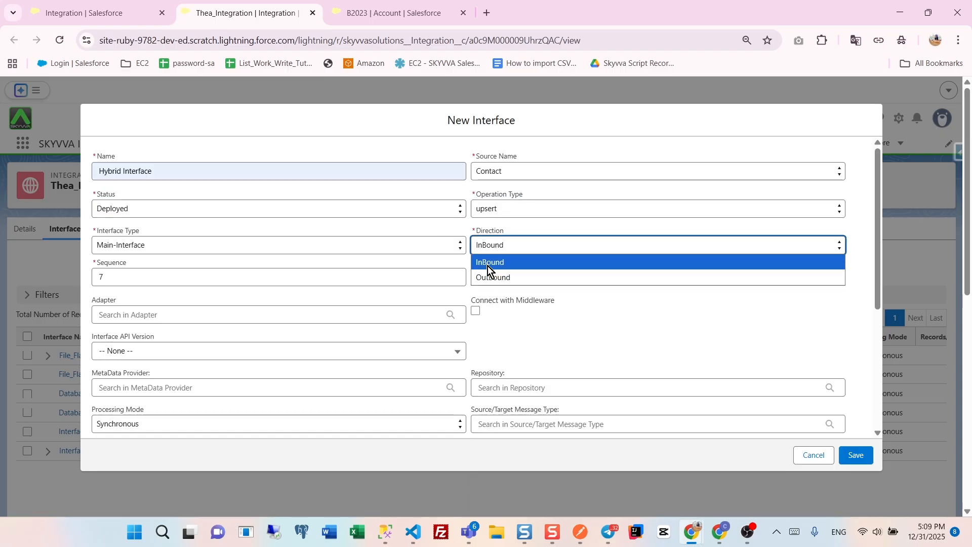
left_click(487, 263)
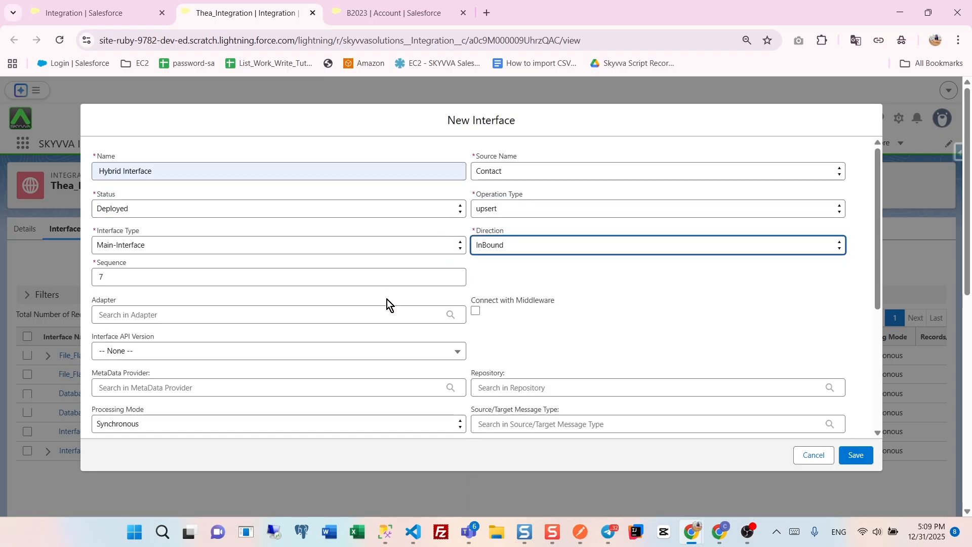
left_click(384, 357)
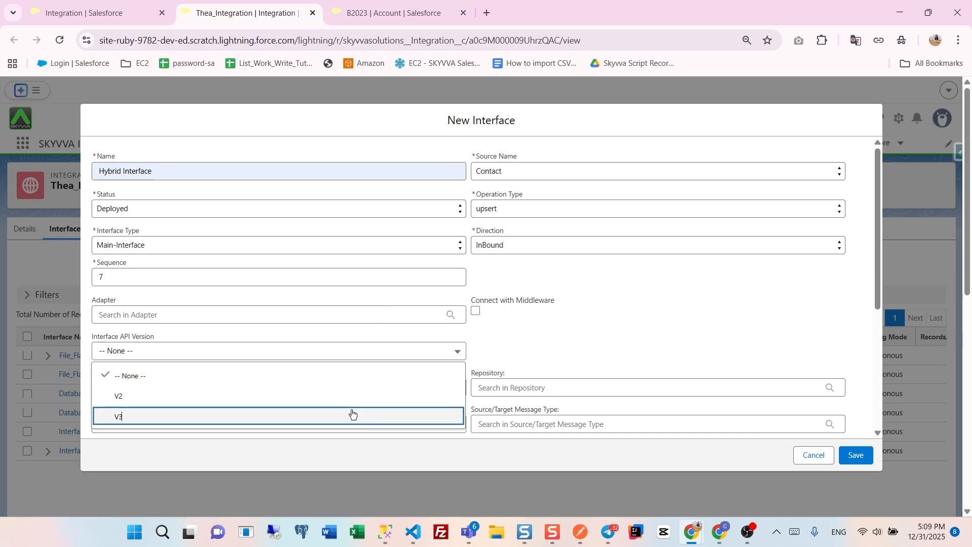
left_click(353, 415)
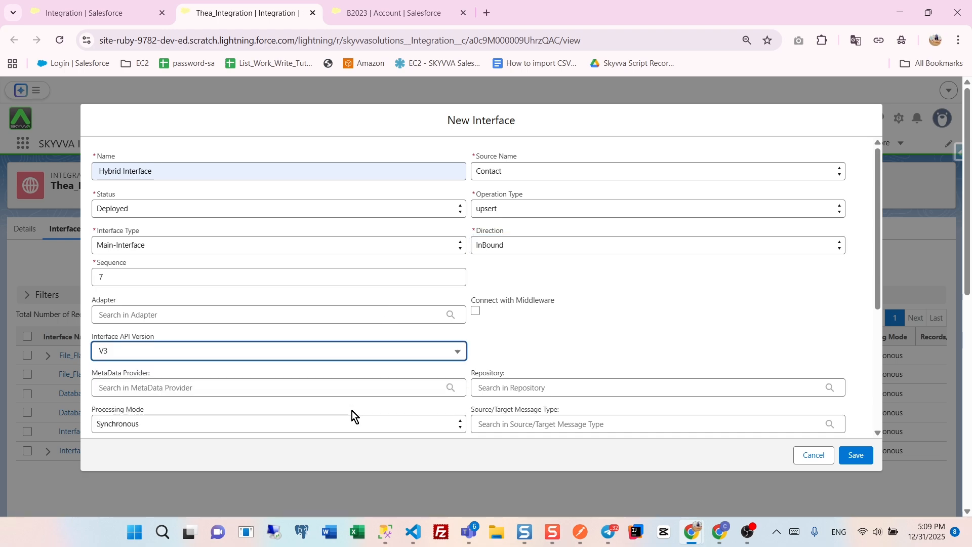
left_click(861, 453)
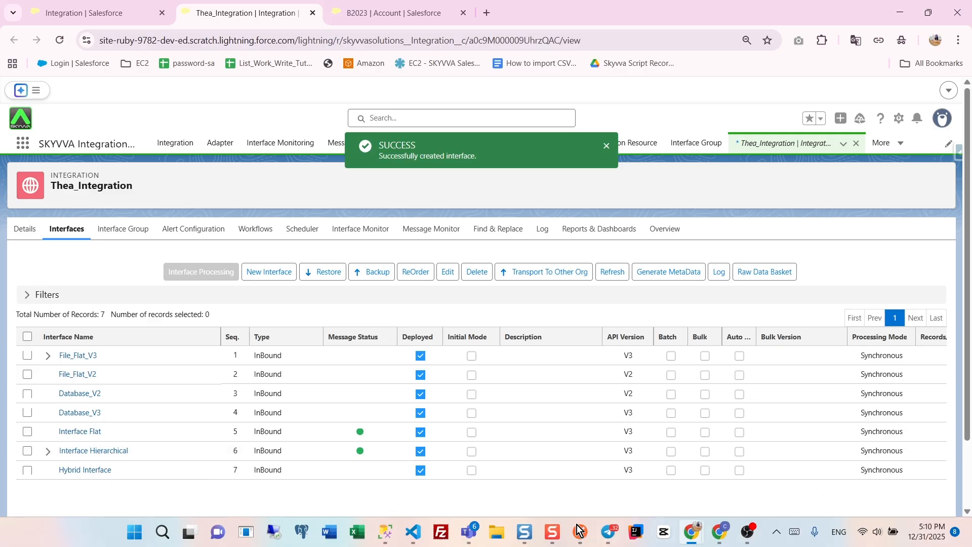
Open the Hybrid Interface record and enable External Mapping and Internal Mapping in its Inbound Setup
left_click(85, 469)
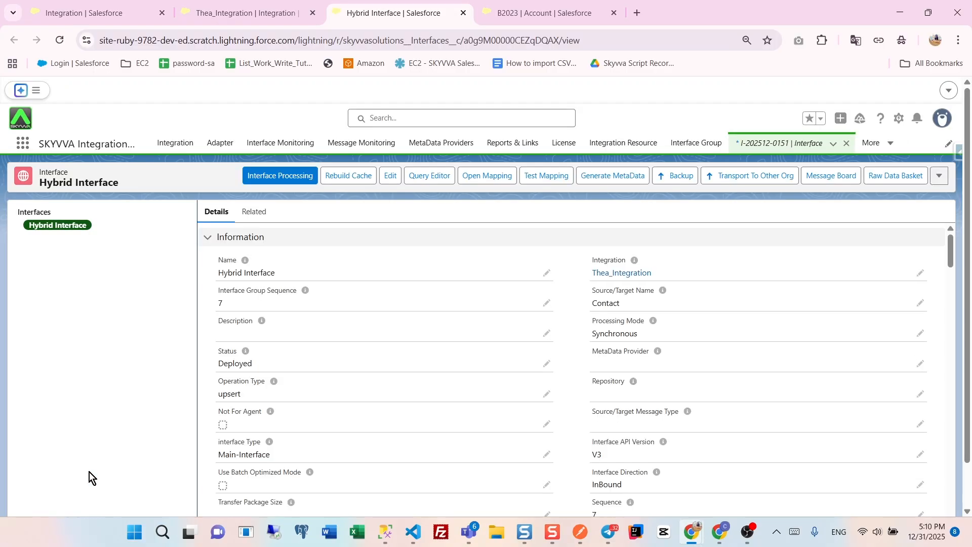
scroll(311, 402, "down", 8)
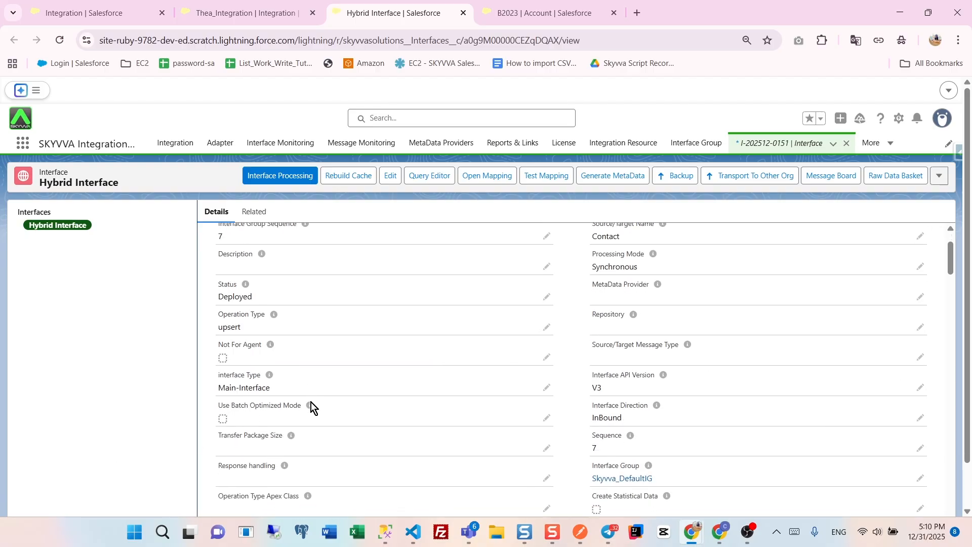
scroll(316, 399, "down", 8)
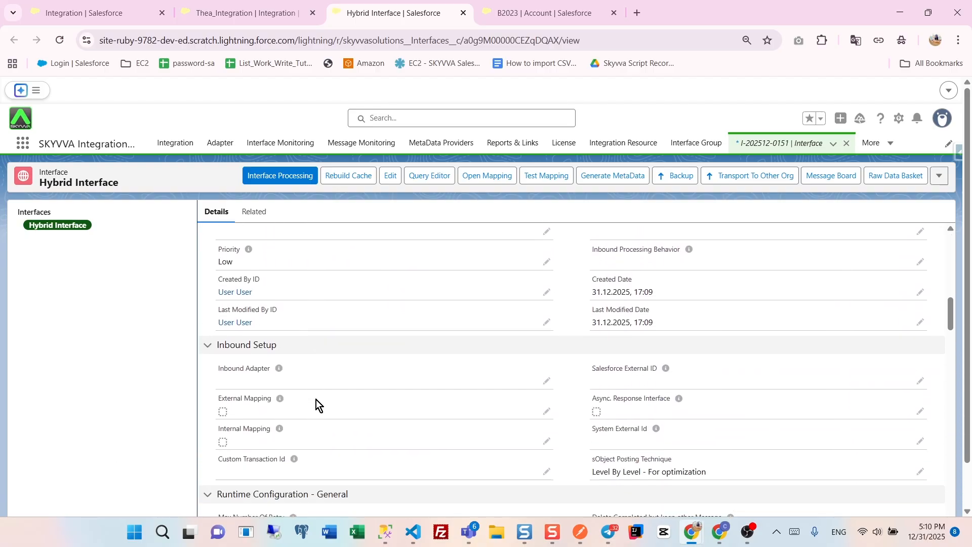
scroll(316, 400, "up", 7)
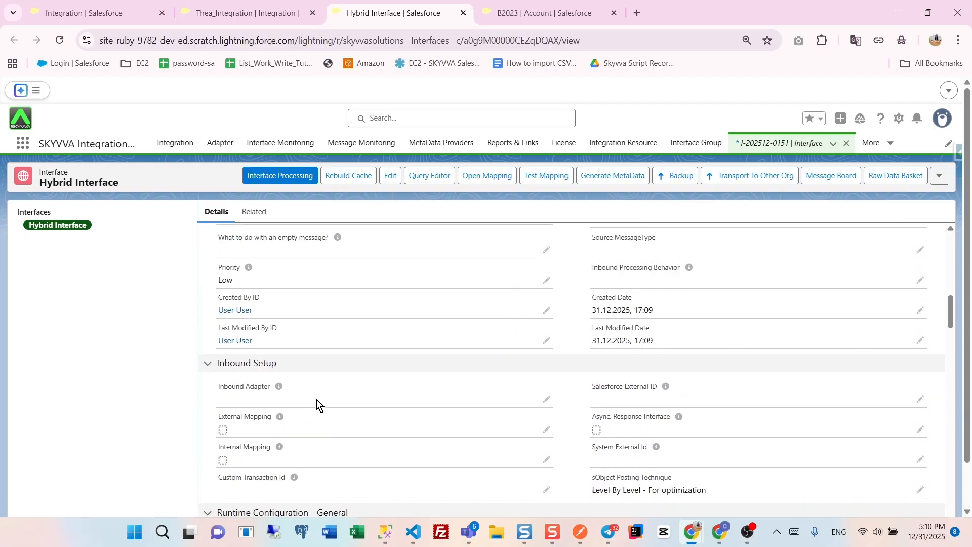
scroll(317, 399, "down", 4)
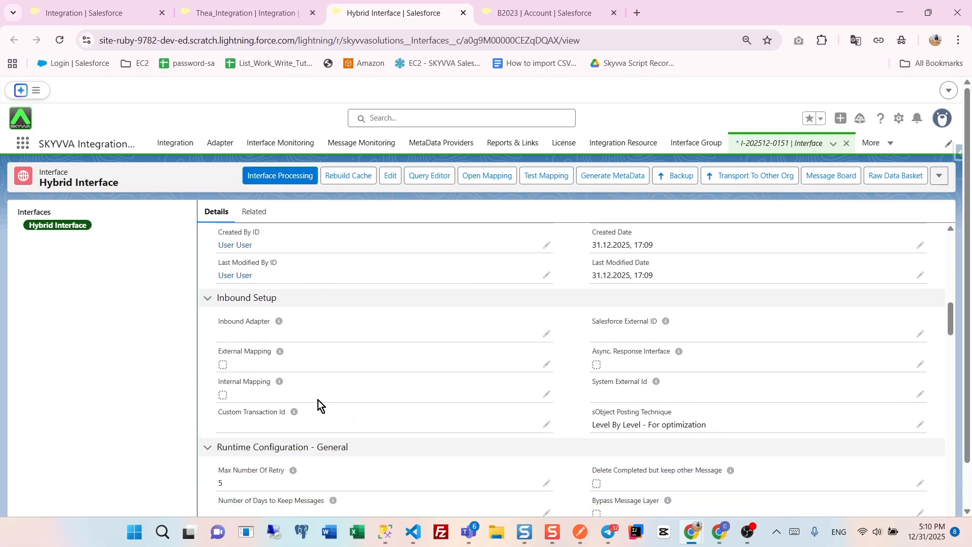
left_click(545, 365)
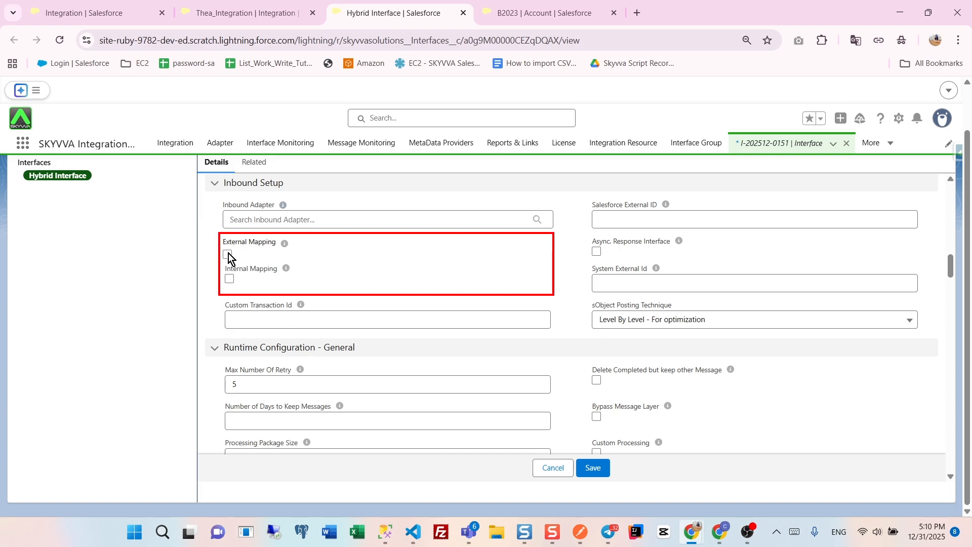
left_click(229, 279)
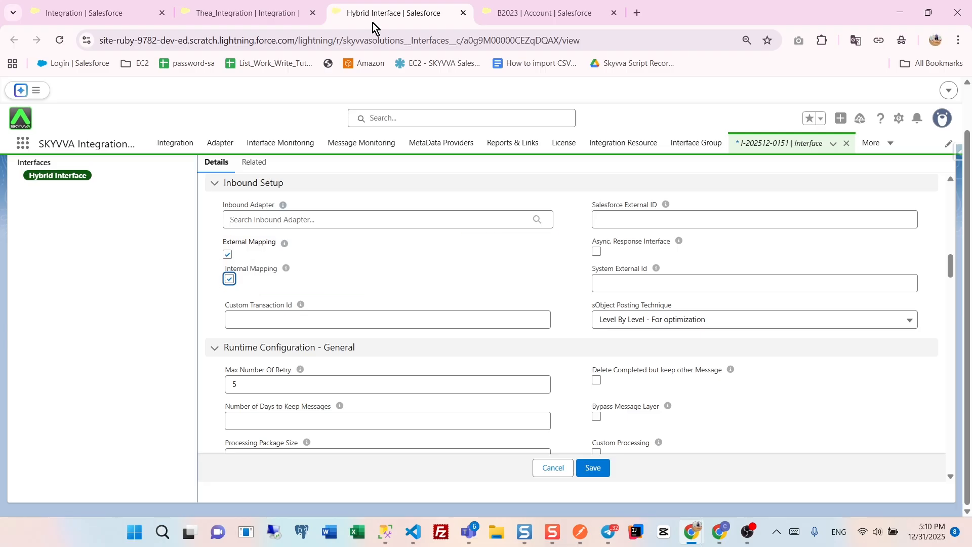
Set the Salesforce External ID to LastName and save the interface record
left_click(613, 220)
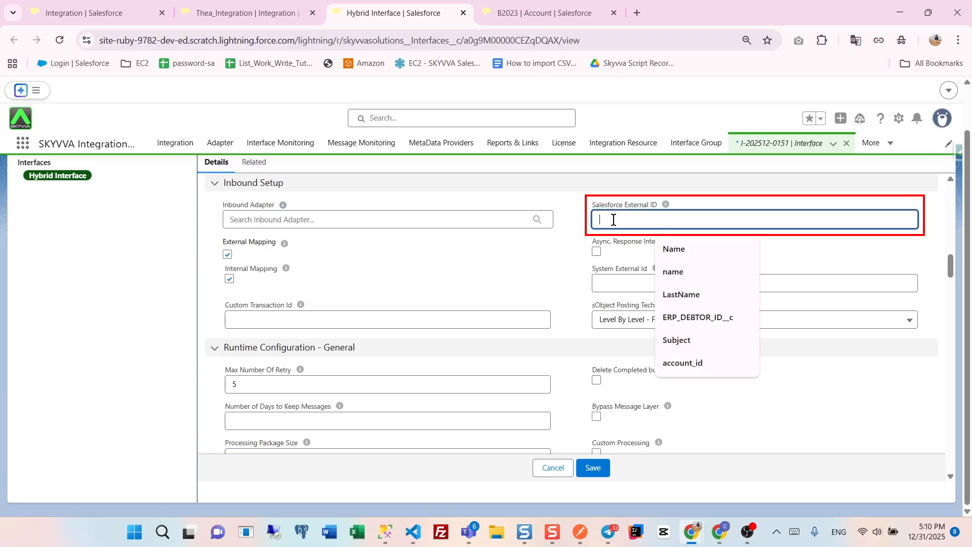
left_click(675, 295)
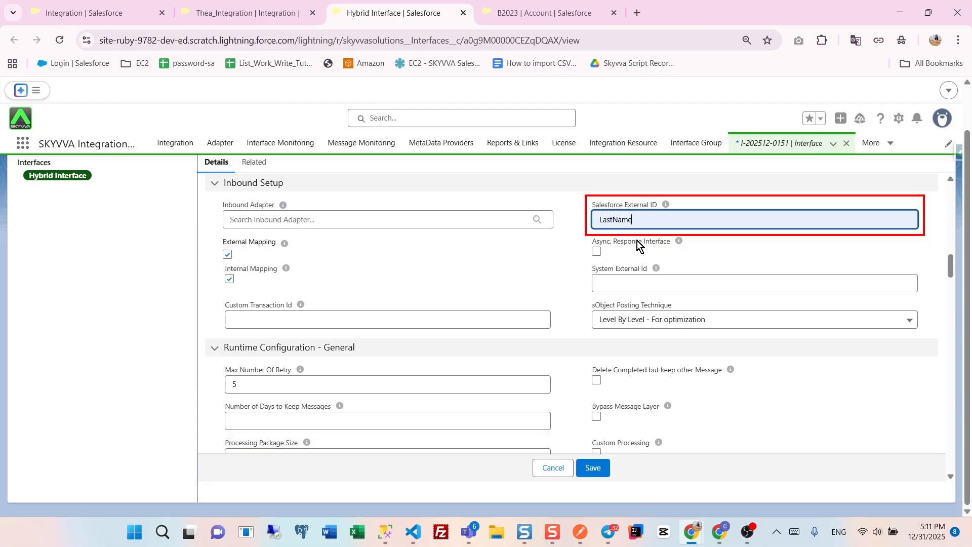
left_click(598, 471)
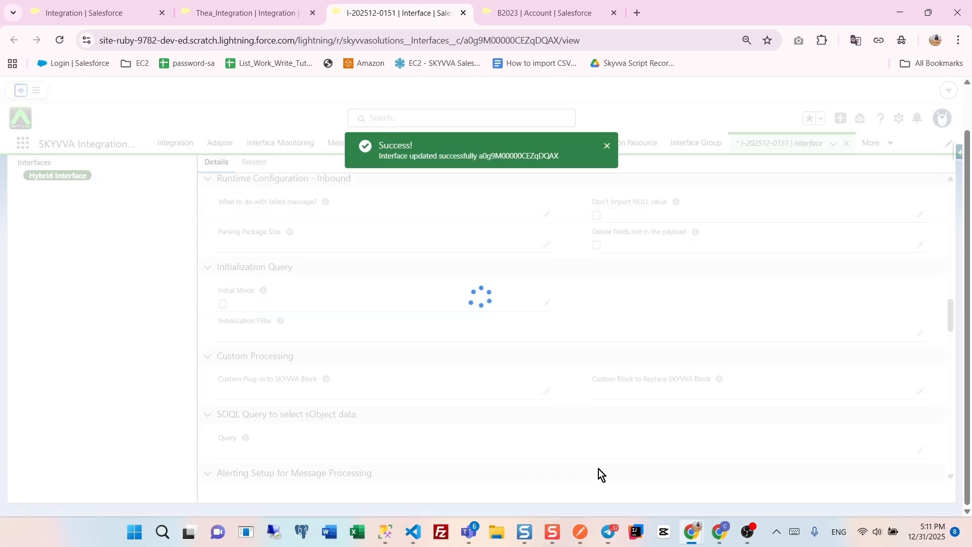
Open the interface's mapping tool and map source Contact to target Contact and source AccountId to target AccountId
scroll(570, 385, "up", 10)
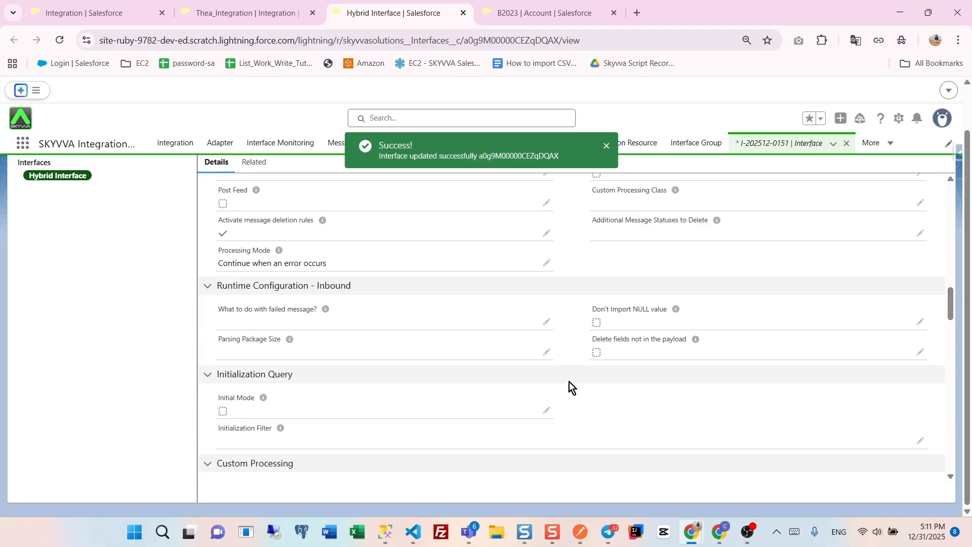
scroll(569, 382, "up", 5)
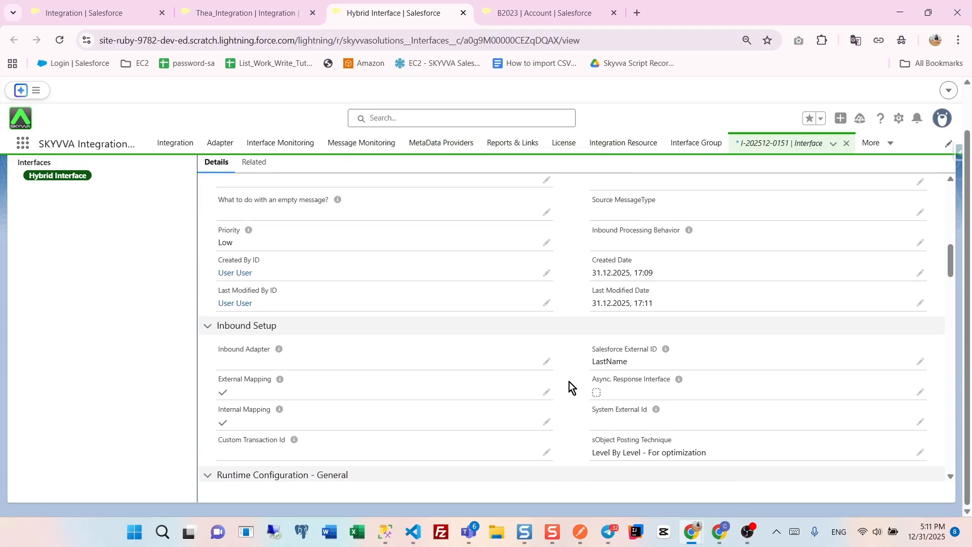
scroll(515, 323, "up", 10)
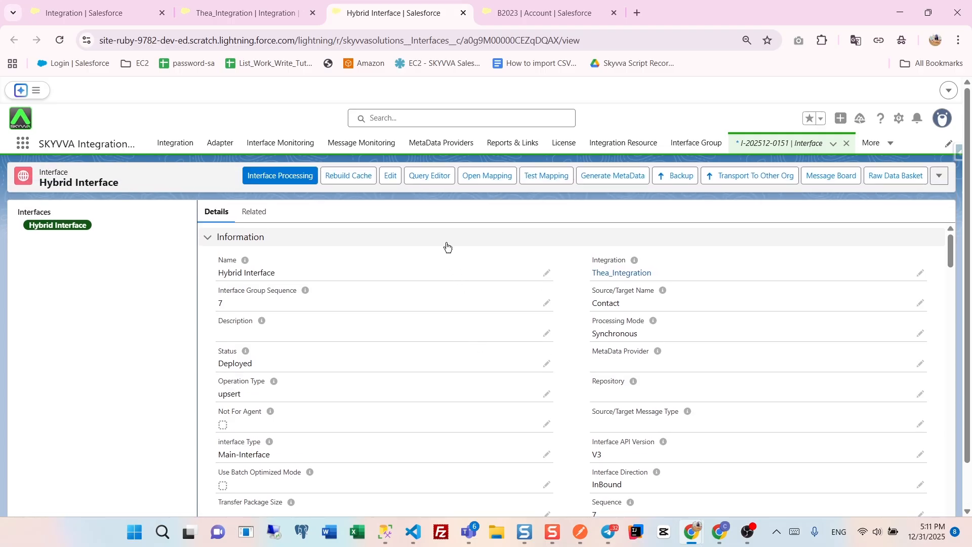
left_click(477, 178)
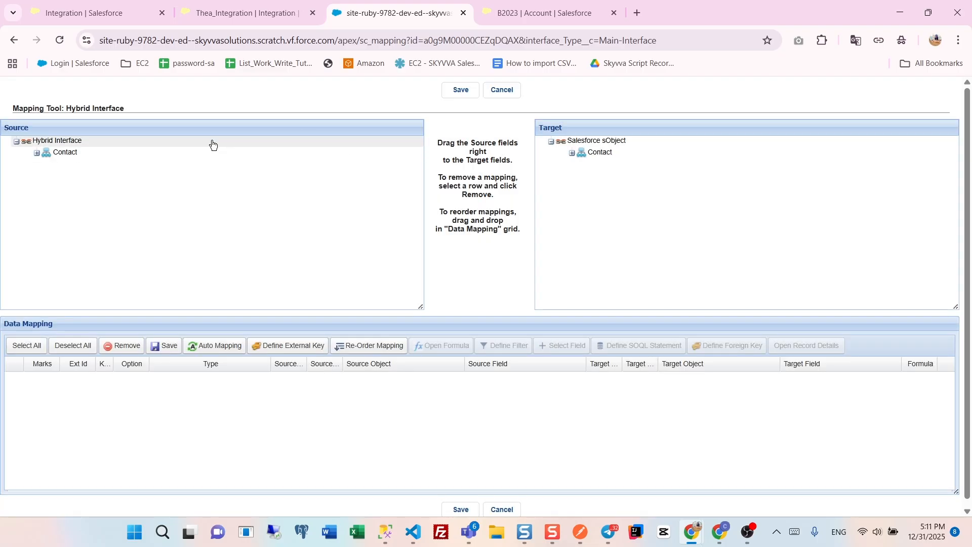
left_click_drag(62, 153, 600, 154)
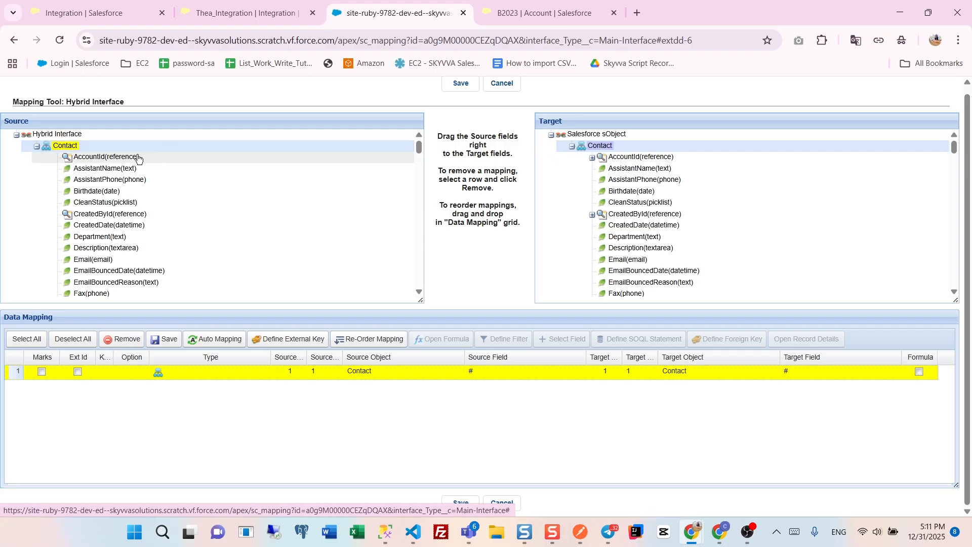
left_click_drag(138, 158, 610, 159)
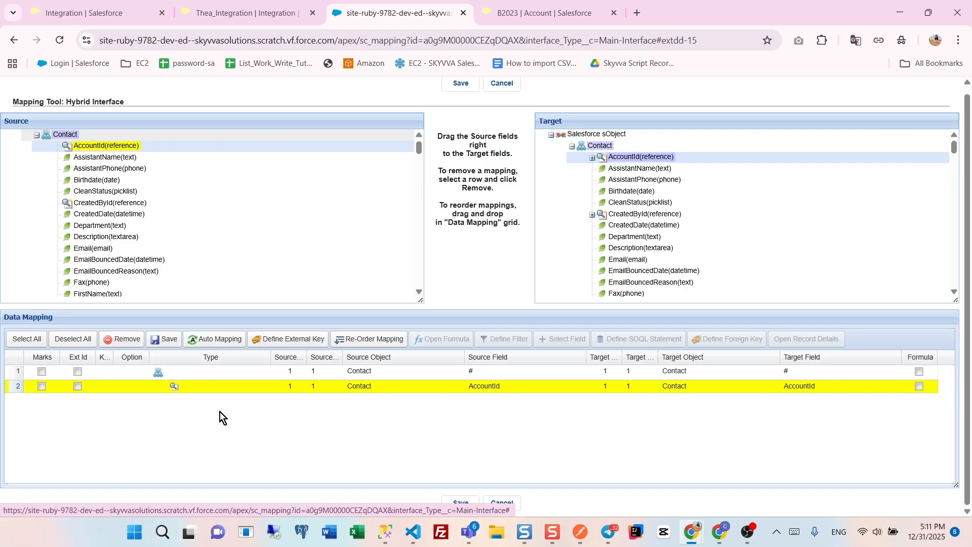
Open the formula for the AccountId mapping row and insert the VLOOKUP function template into its expression
left_click(41, 385)
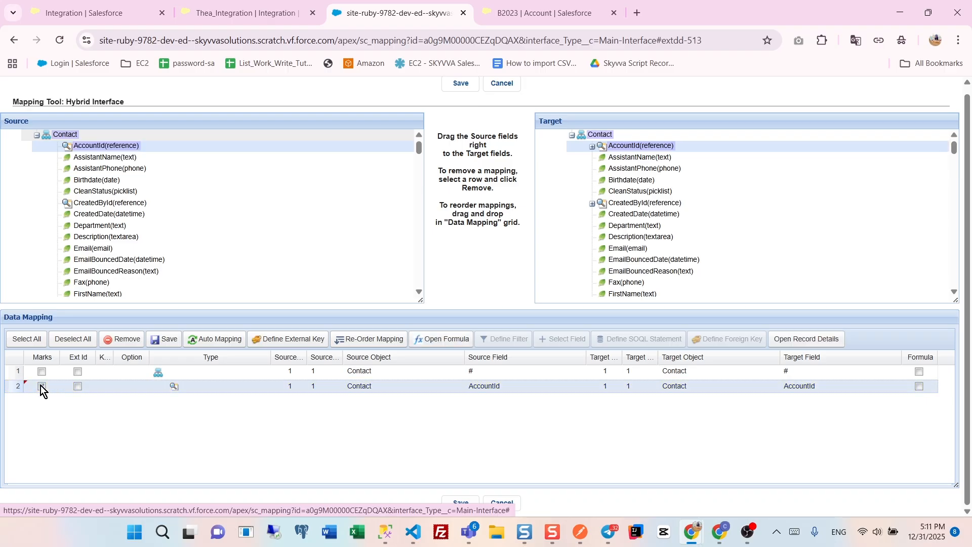
left_click(436, 341)
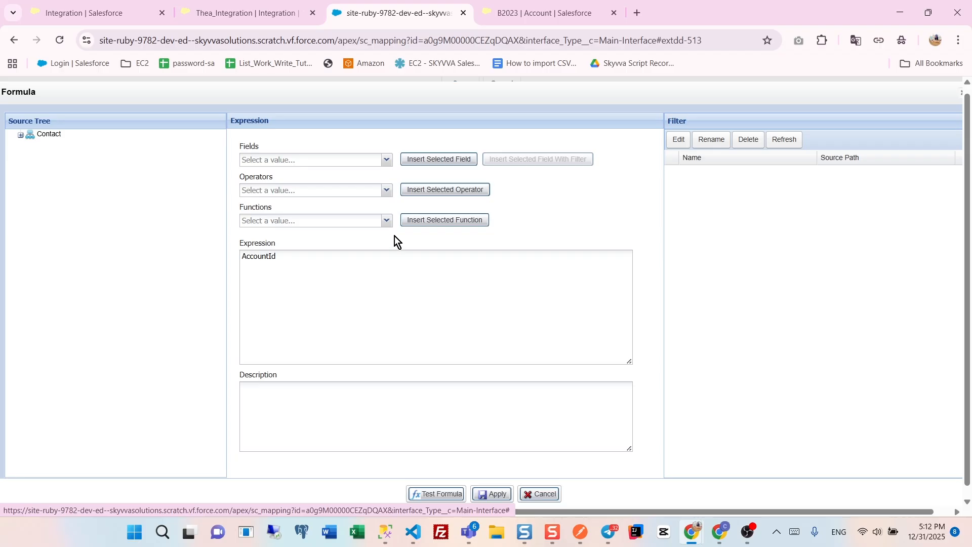
left_click(382, 221)
scroll(319, 295, "down", 5)
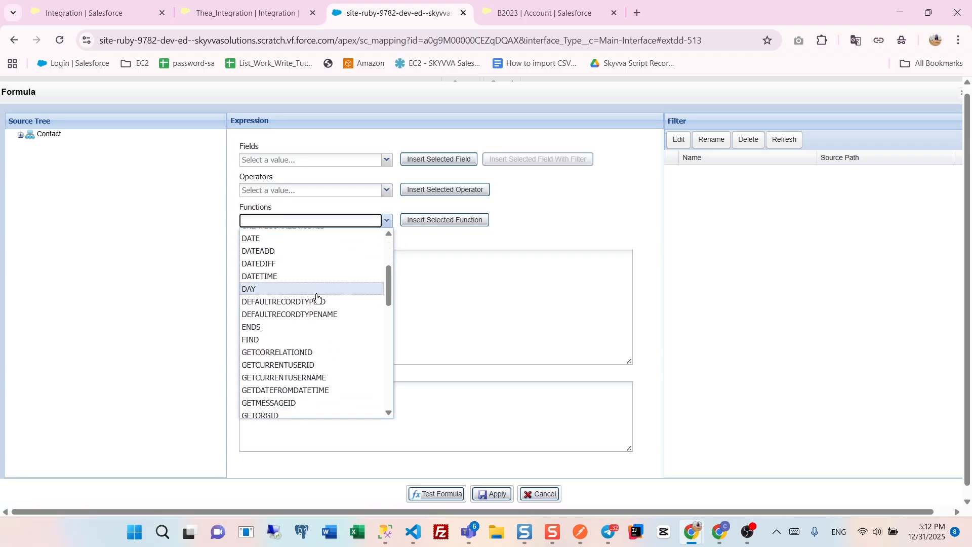
scroll(268, 385, "down", 5)
left_click(258, 408)
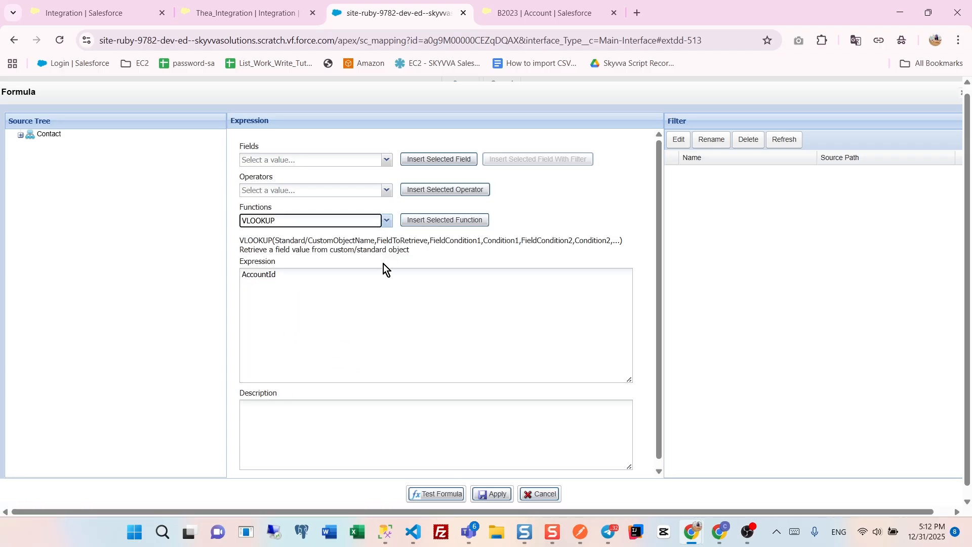
left_click(416, 221)
left_click(416, 221)
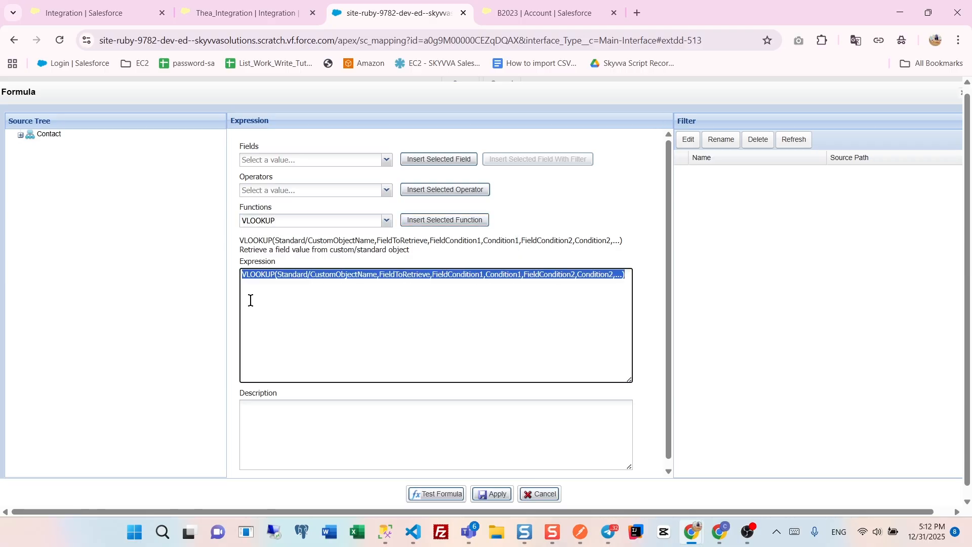
Replace the template in the expression with VLOOKUP(Account,Id,Name,AccName) and test the formula
type("VLOOKUP(Account,Id,Name,AccName)")
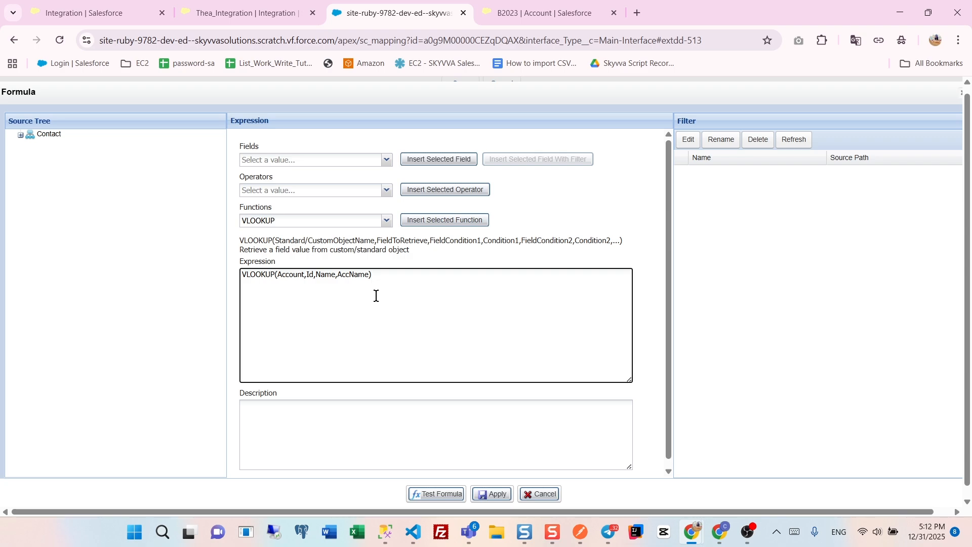
scroll(398, 323, "down", 1)
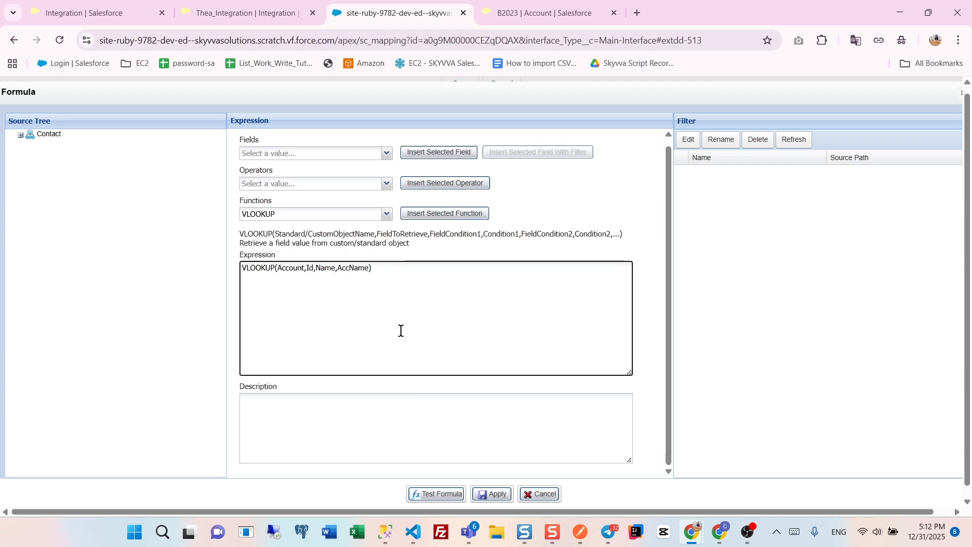
left_click(436, 496)
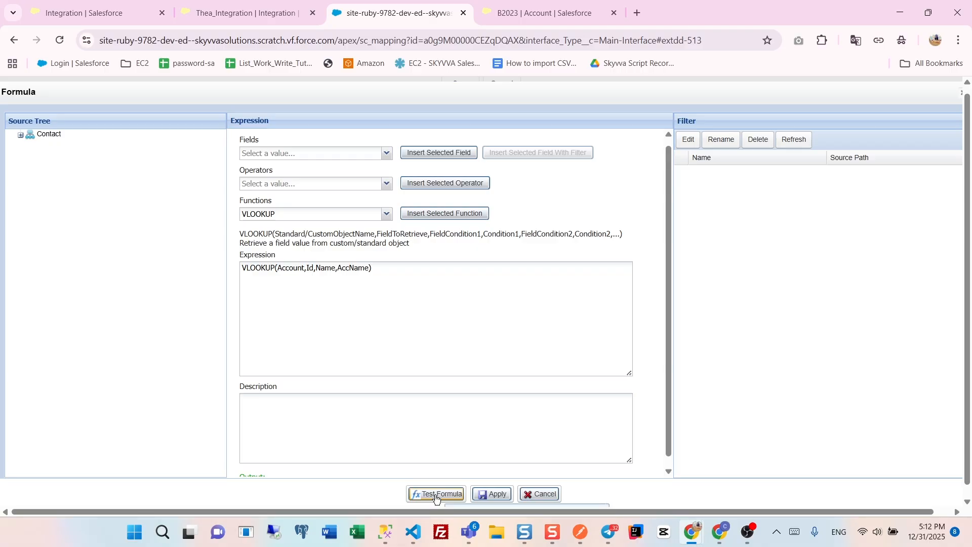
scroll(405, 404, "down", 3)
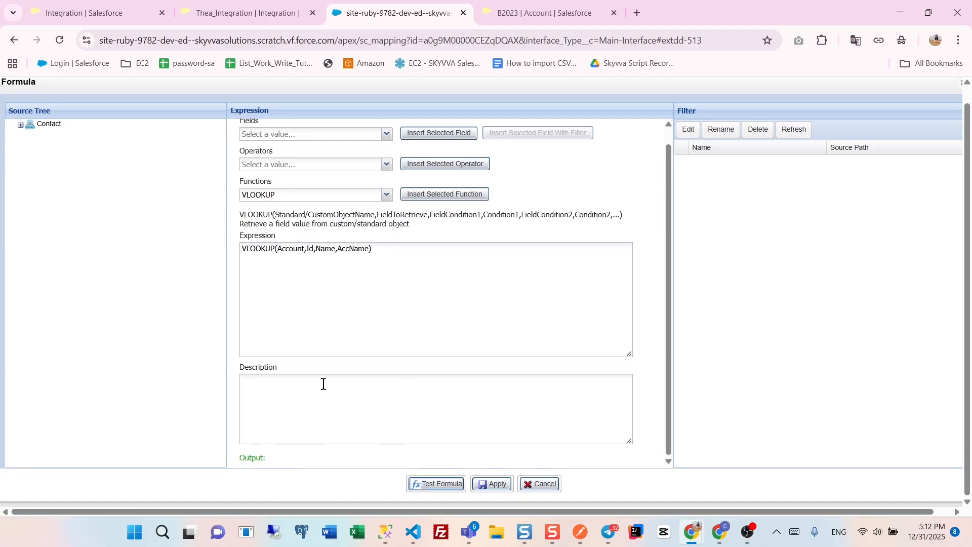
Apply the VLOOKUP formula to the AccountId mapping row and save the data mapping
left_click_drag(387, 248, 238, 247)
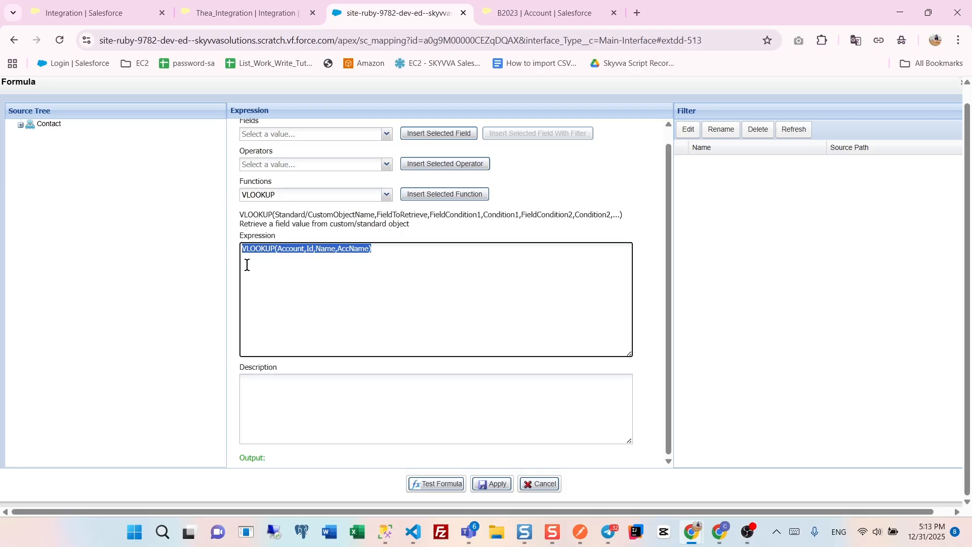
left_click(504, 487)
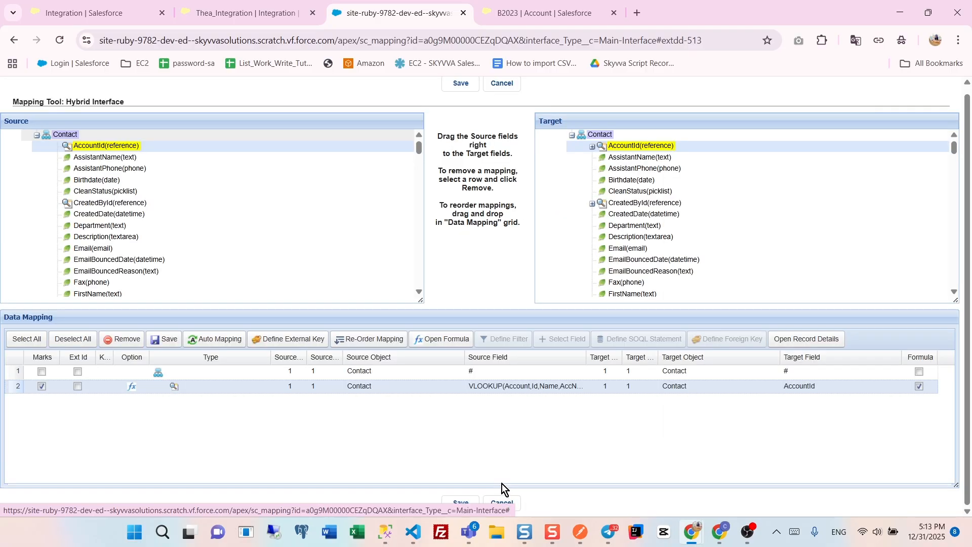
left_click(163, 339)
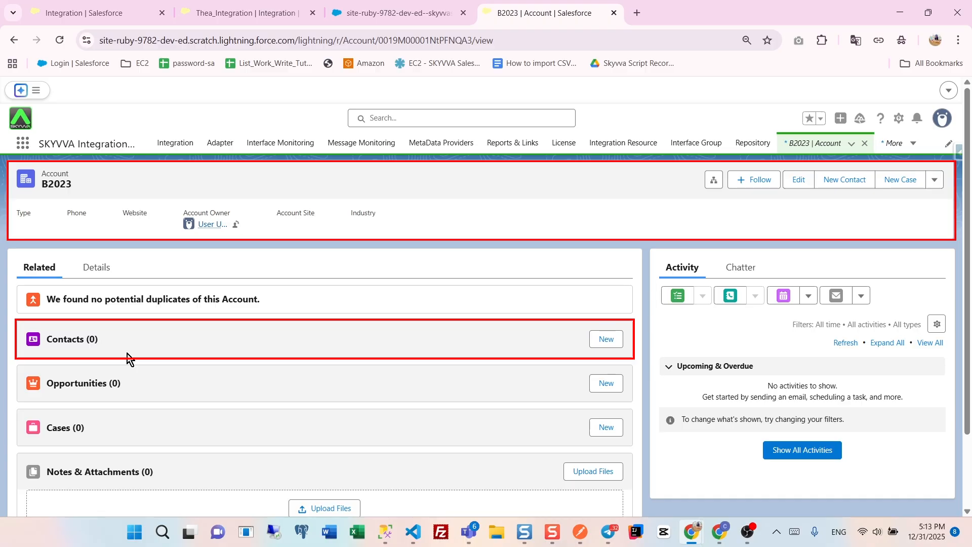
Switch to Postman, review the contact payload with its AccName field, and send the Integrate_V4_JSON request
left_click(580, 532)
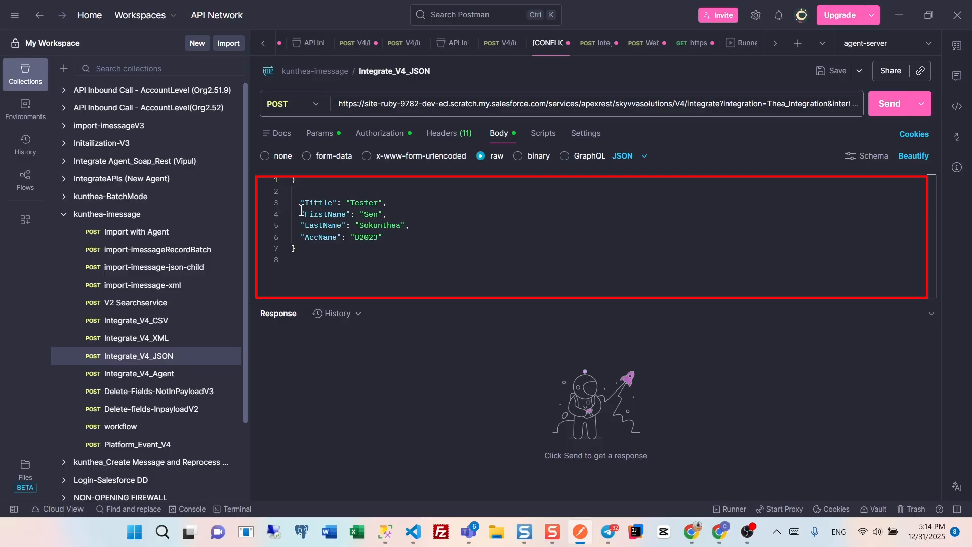
left_click_drag(305, 202, 369, 241)
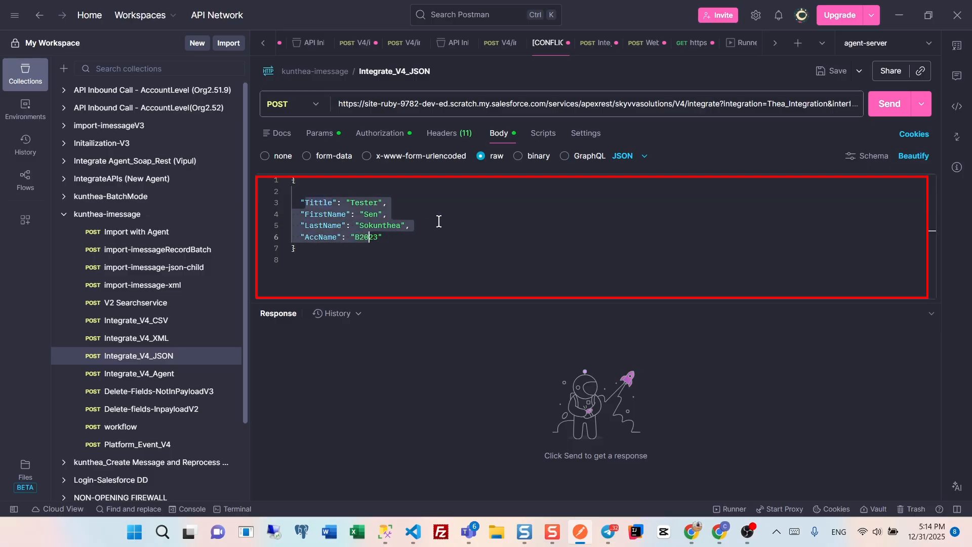
left_click_drag(297, 238, 384, 238)
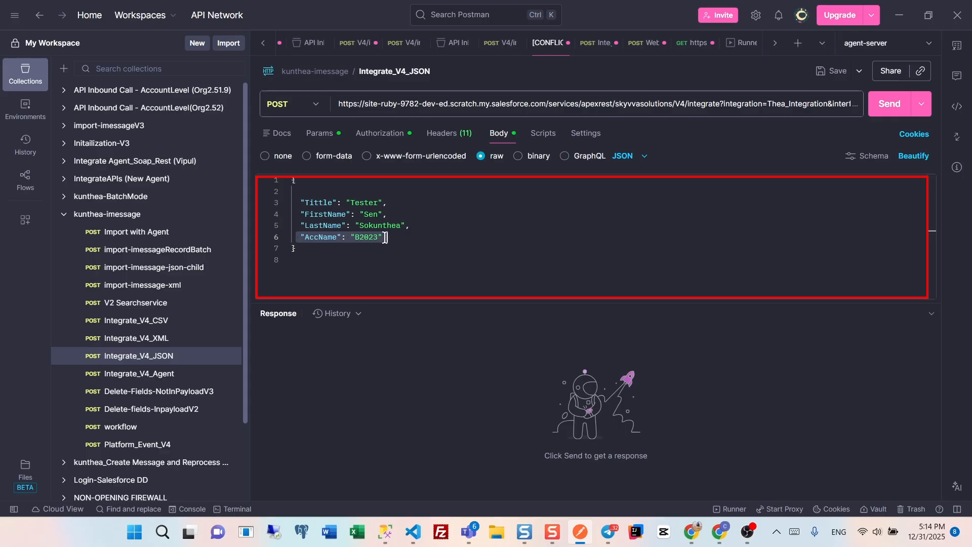
left_click(893, 105)
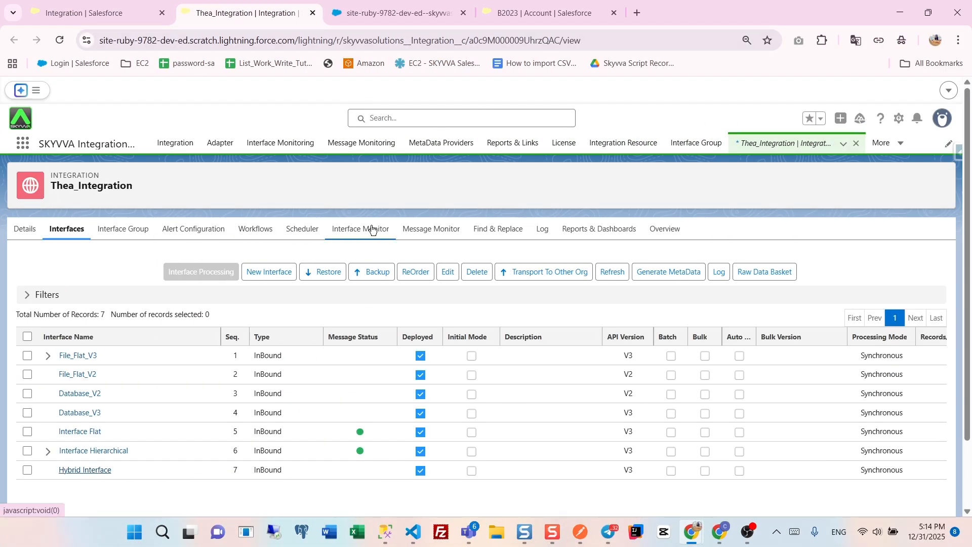
Back in Salesforce, list the integration messages of Thea_Integration in its Message Monitor with the default filter
left_click(426, 233)
scroll(456, 302, "down", 3)
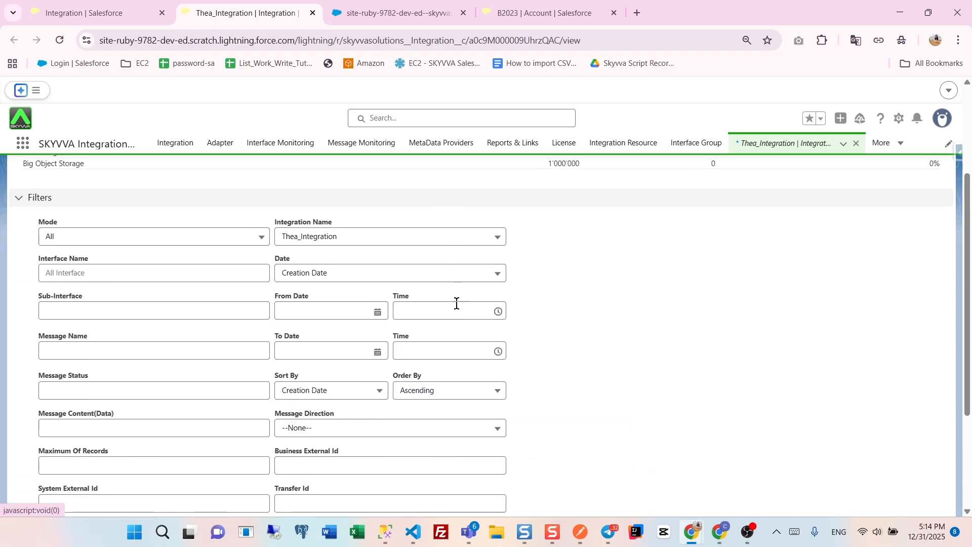
scroll(456, 302, "down", 3)
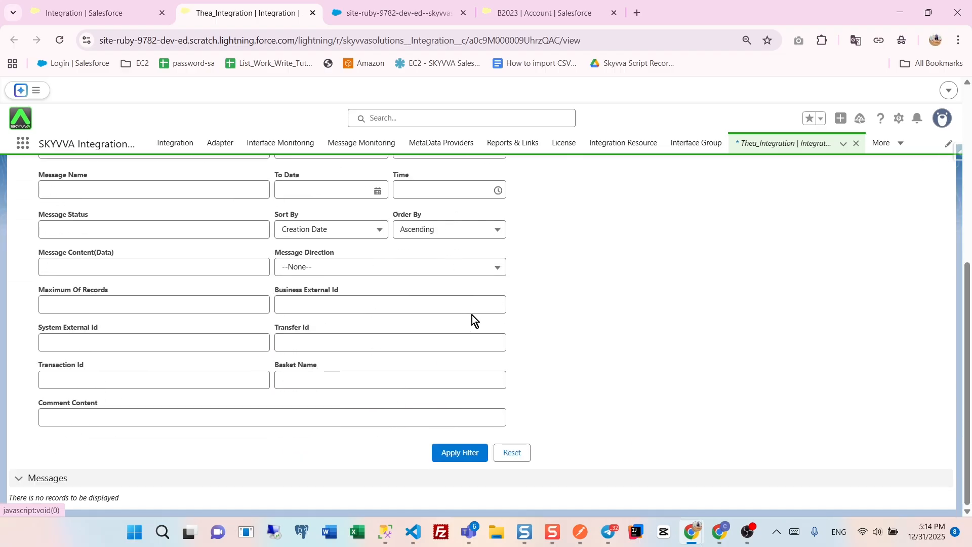
left_click(457, 454)
scroll(428, 437, "down", 1)
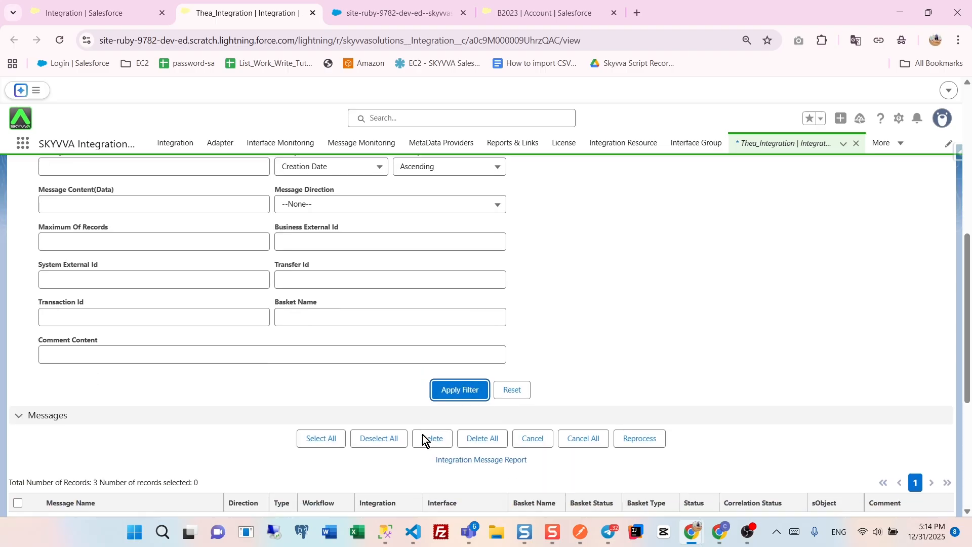
scroll(423, 435, "down", 5)
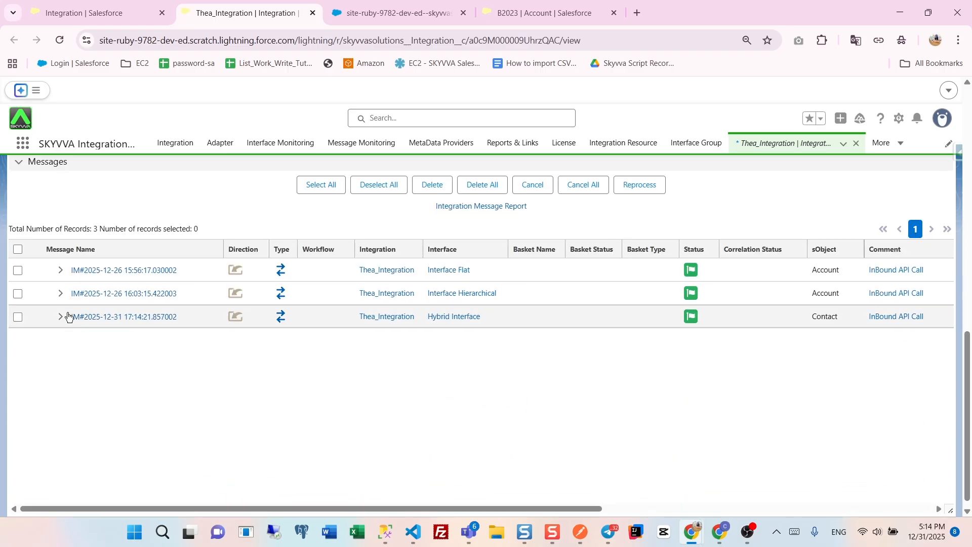
Expand the Hybrid Interface message and view the details of the Contact record linked to its child message
left_click(60, 317)
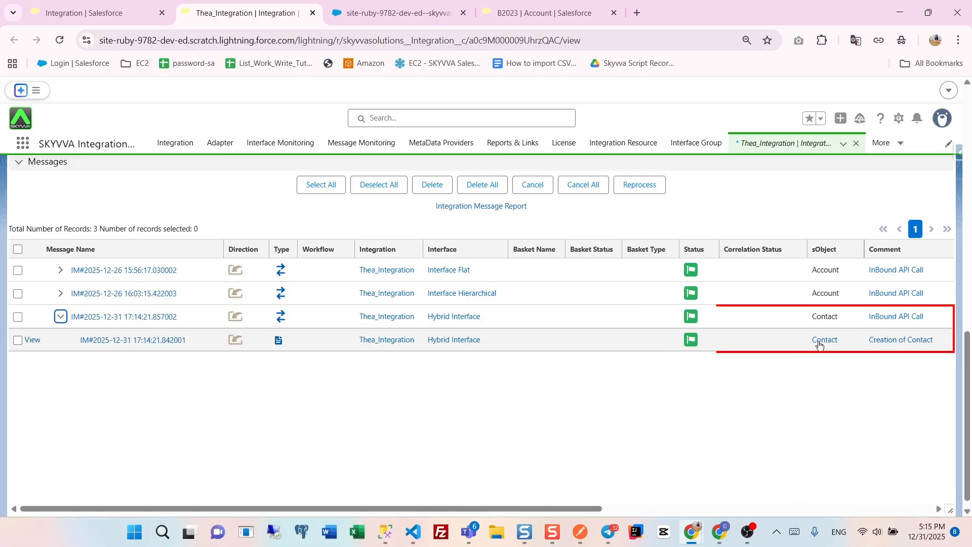
left_click(819, 344)
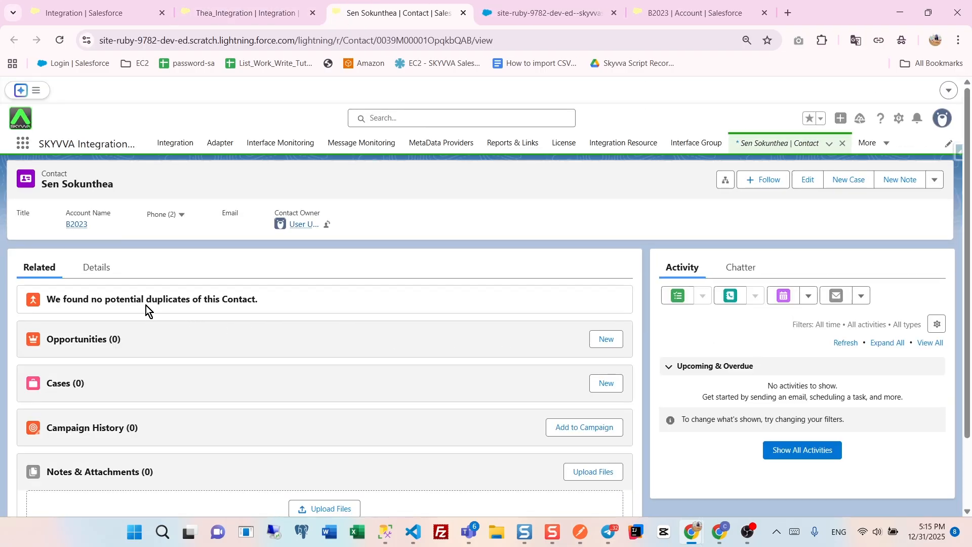
left_click(97, 268)
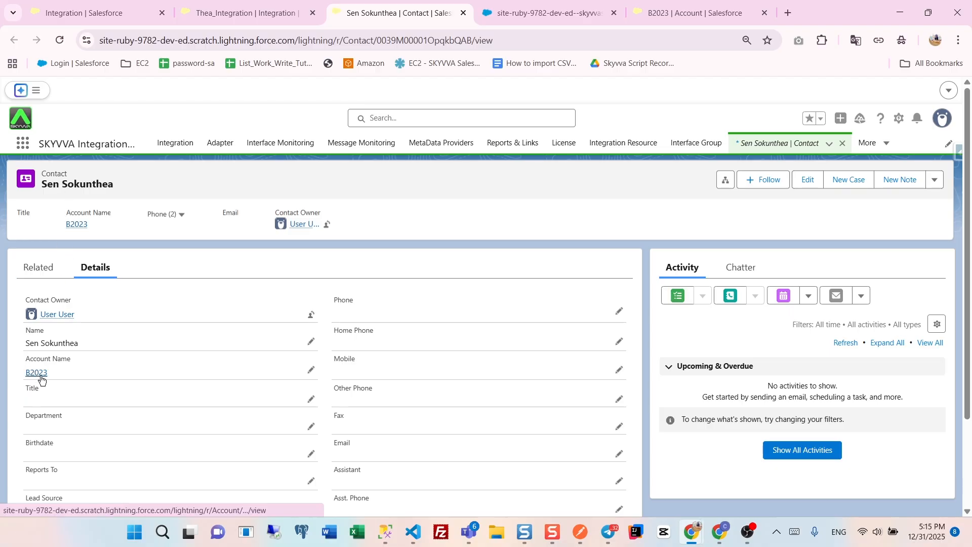
Open the account B2023 linked to the contact and check the contact in its related Contacts
mouse_move(38, 377)
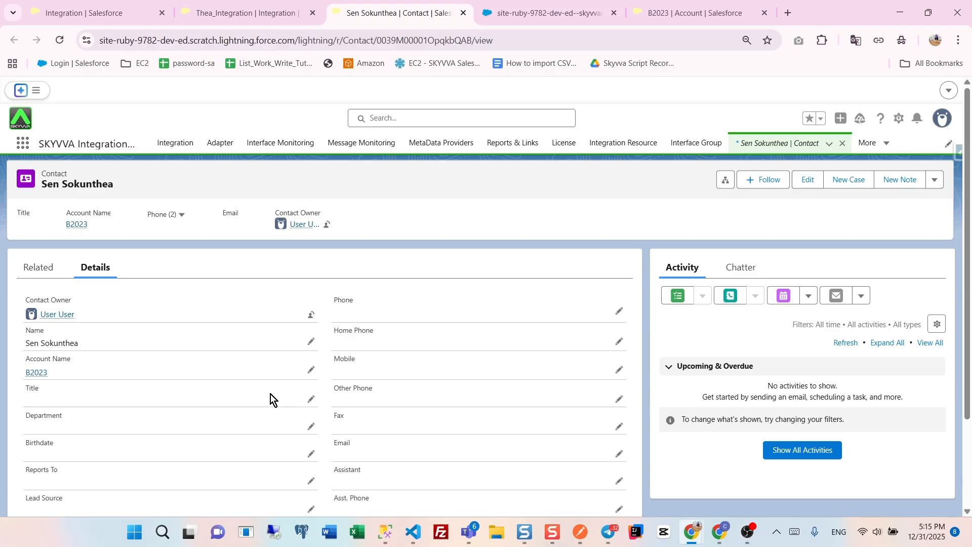
left_click(38, 375)
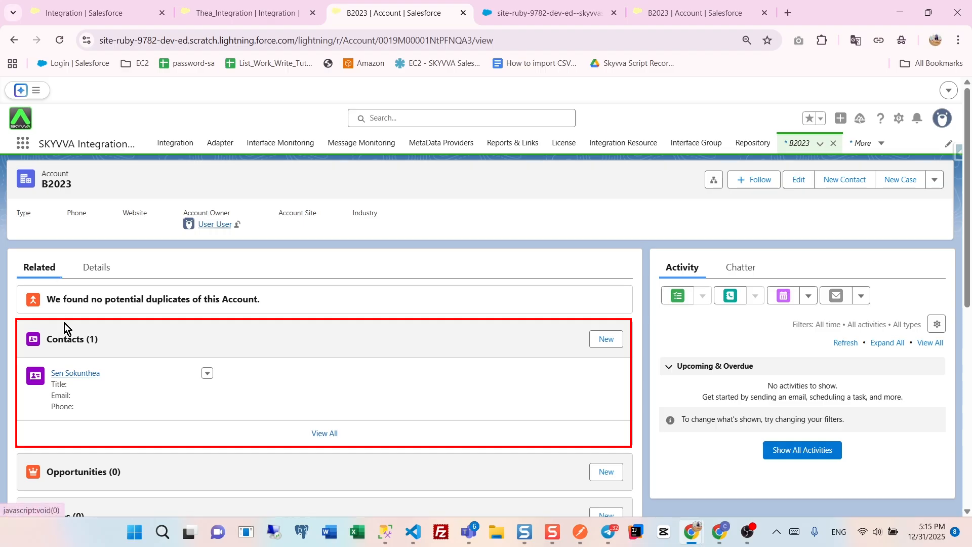
mouse_move(96, 379)
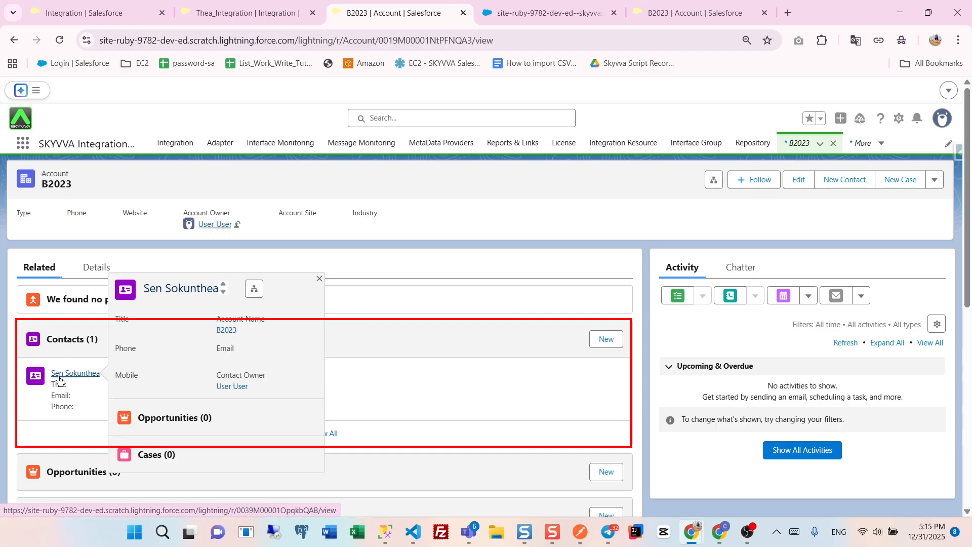